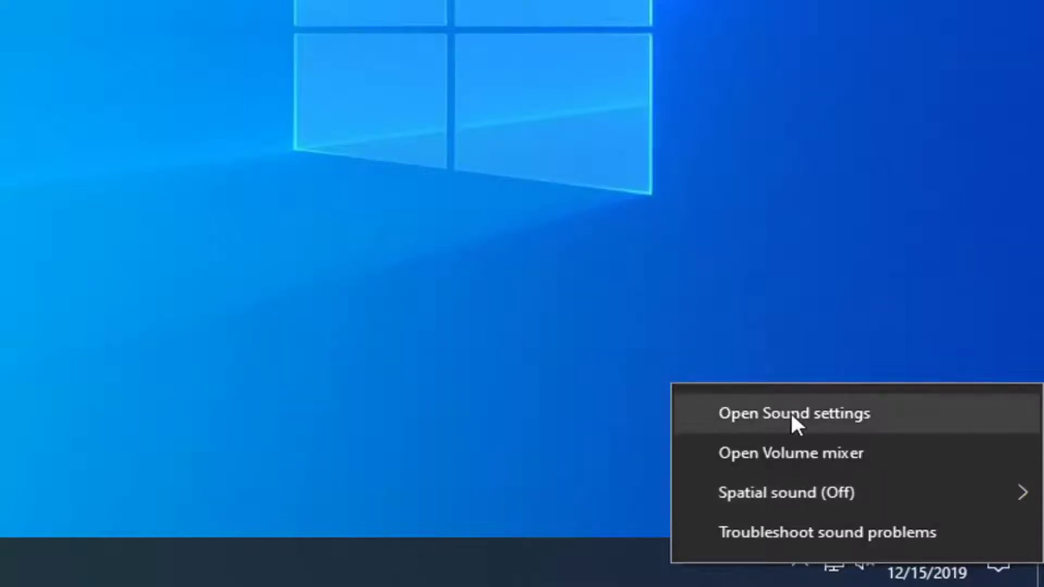
# Step: Open the classic Sound Control Panel from the Sound settings page's related settings
pyautogui.click(789, 412)
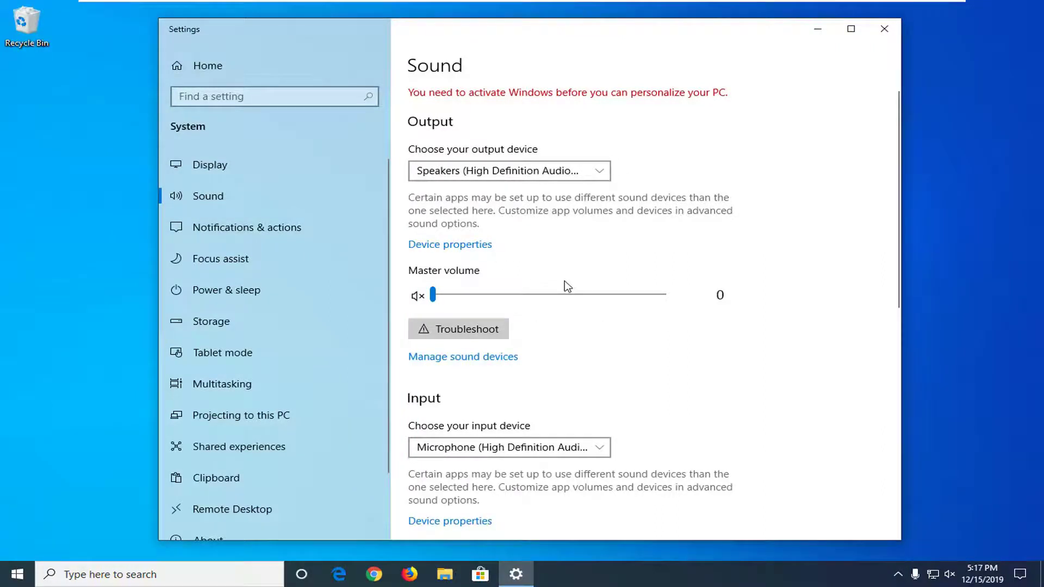
pyautogui.scroll(-3, 676, 291)
pyautogui.scroll(-3, 706, 285)
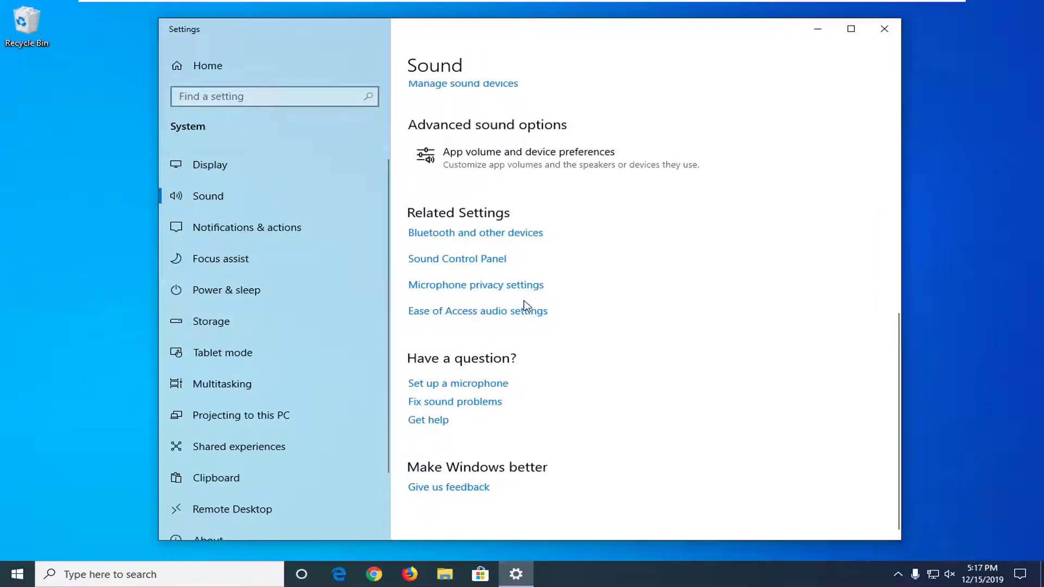
pyautogui.click(471, 261)
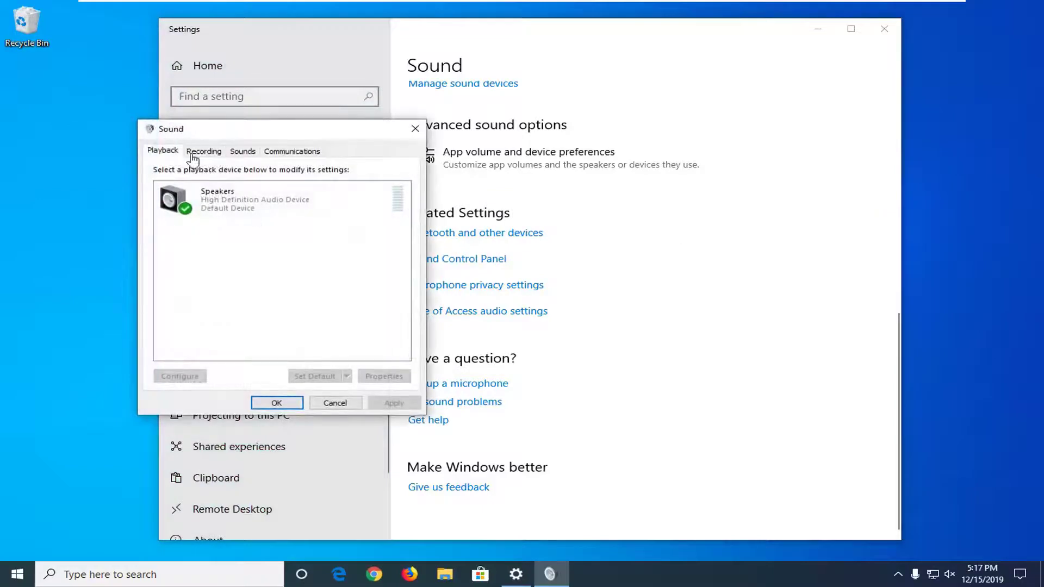
# Step: Center the Sound dialog and select the Speakers playback device
pyautogui.moveTo(220, 130); pyautogui.dragTo(413, 118)
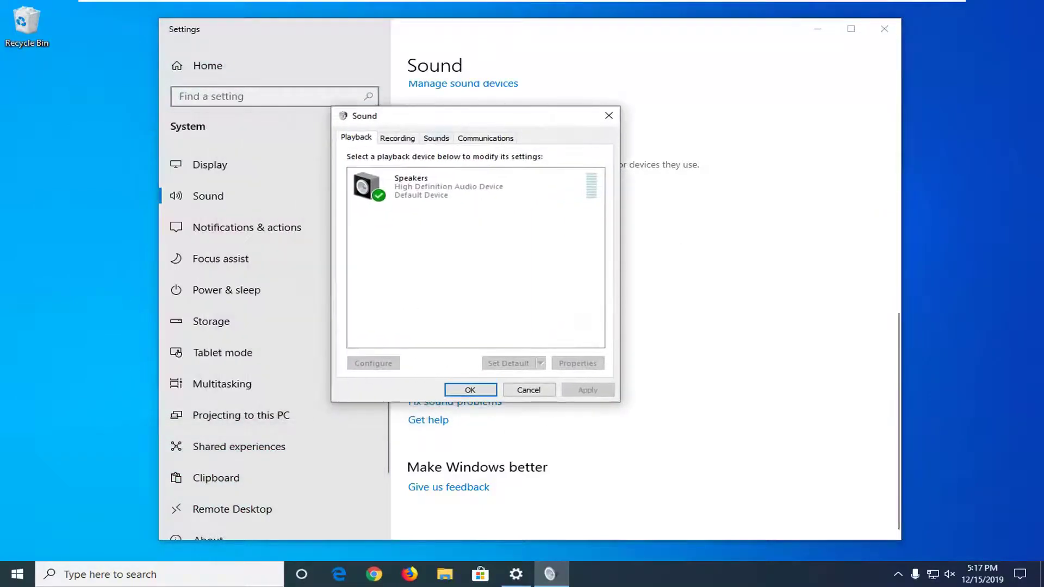
pyautogui.click(408, 191)
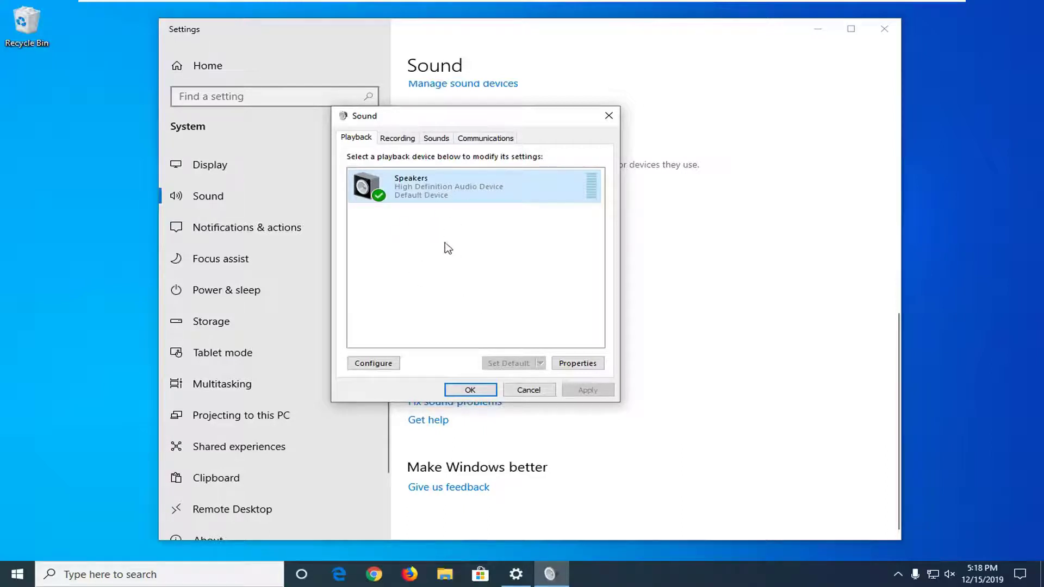
# Step: Pick Windows Sonic for Headphones on the Speakers Properties Spatial sound tab, then close the dialog
pyautogui.click(571, 364)
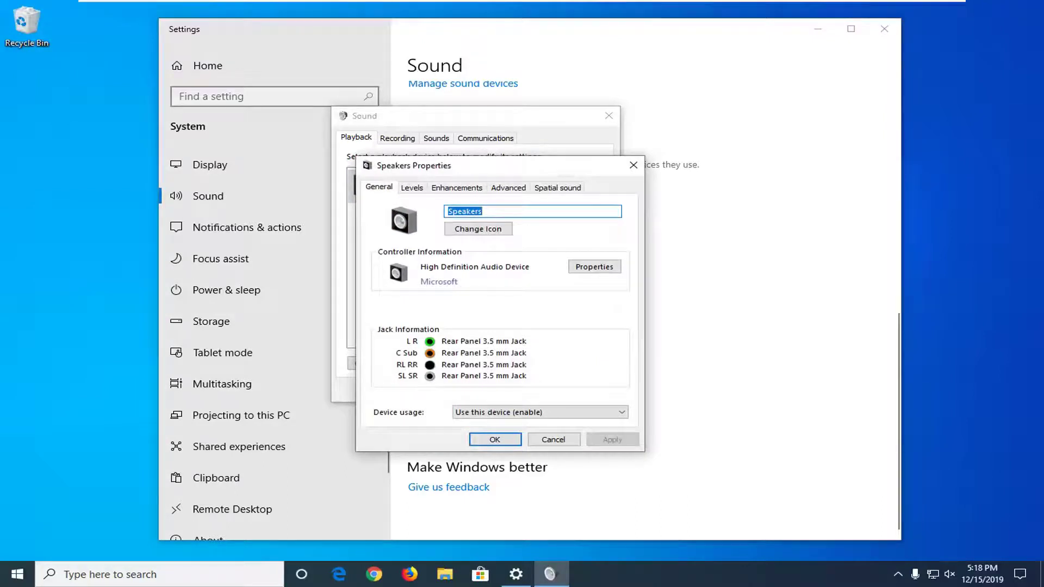
pyautogui.click(550, 188)
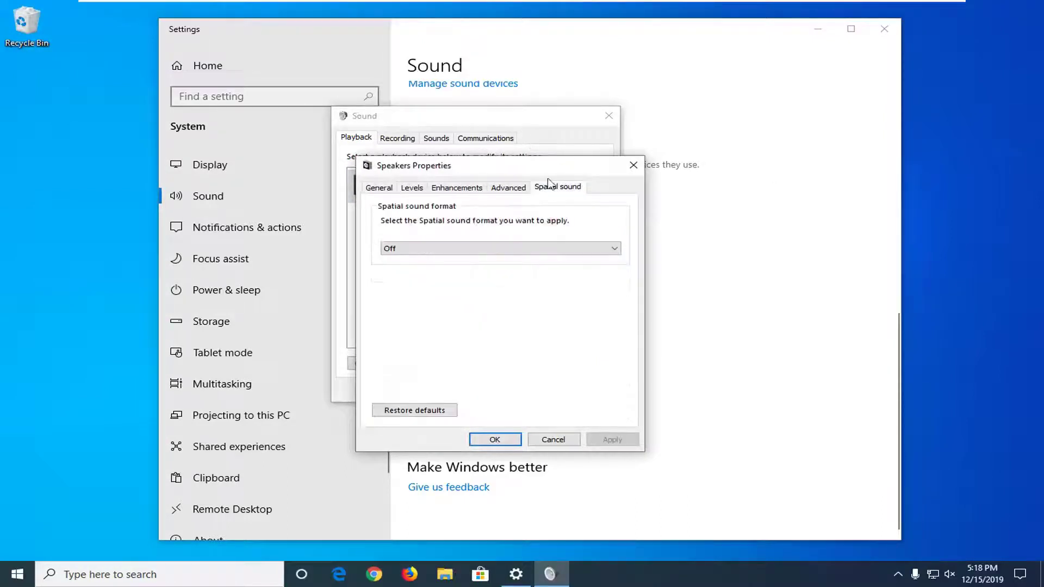
pyautogui.moveTo(547, 173); pyautogui.dragTo(537, 146)
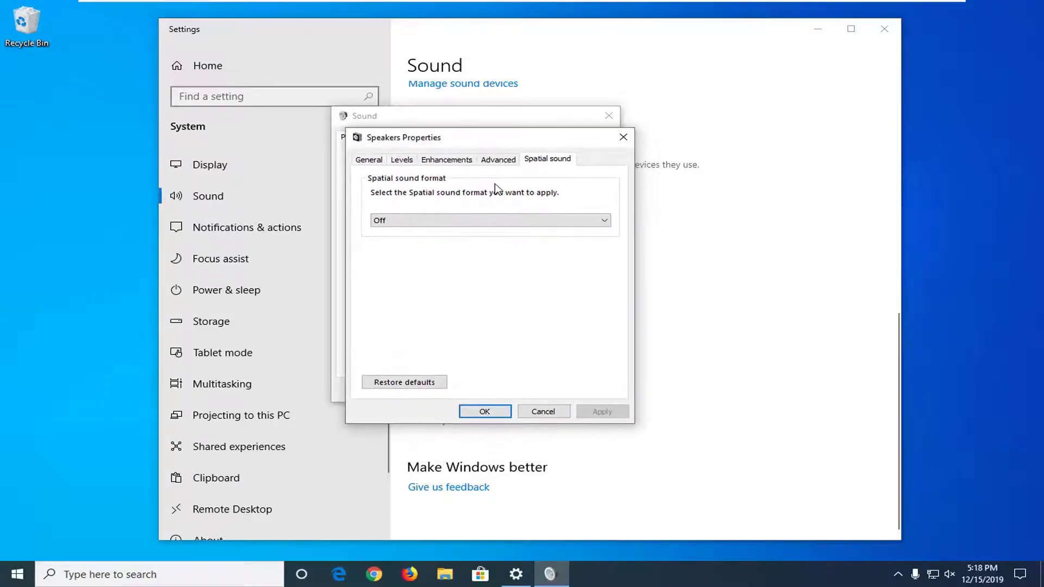
pyautogui.click(607, 226)
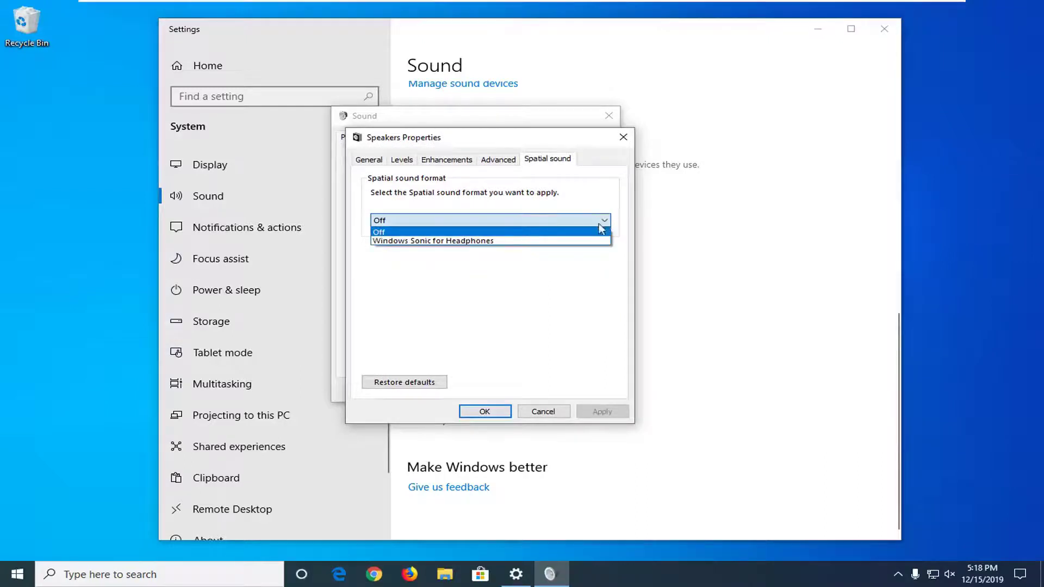
pyautogui.click(431, 242)
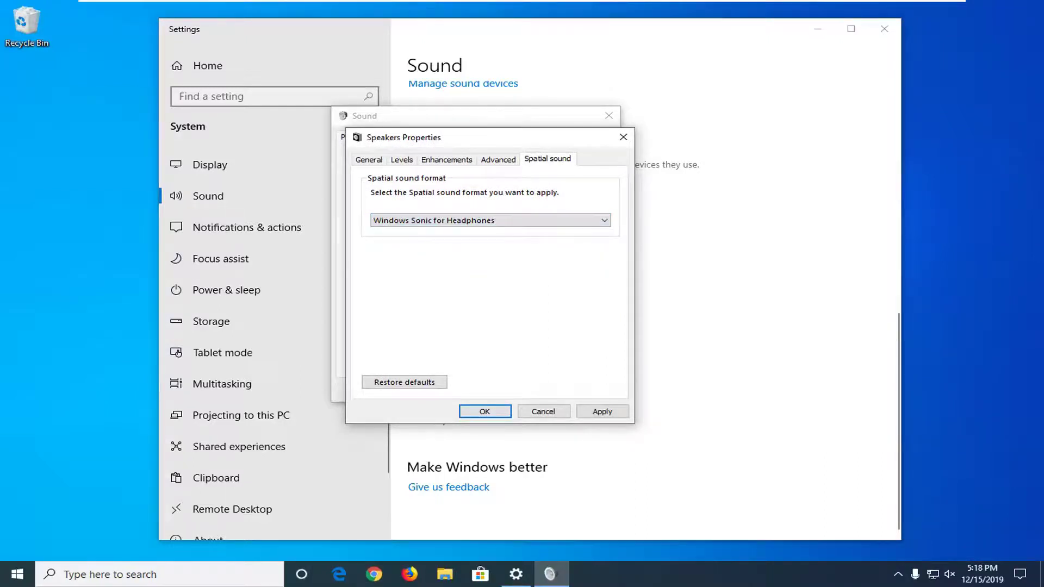
pyautogui.click(530, 220)
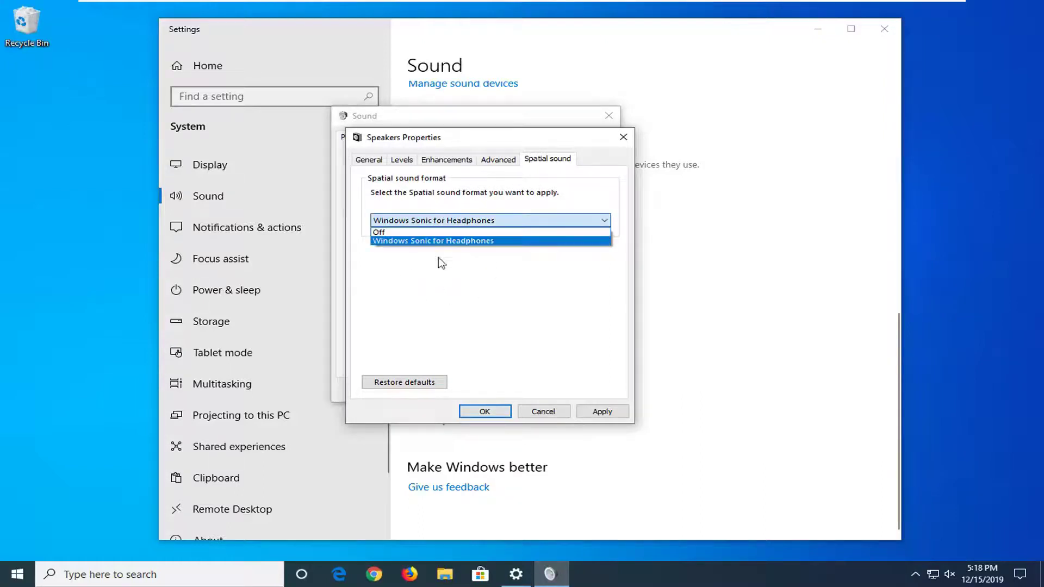
pyautogui.click(495, 299)
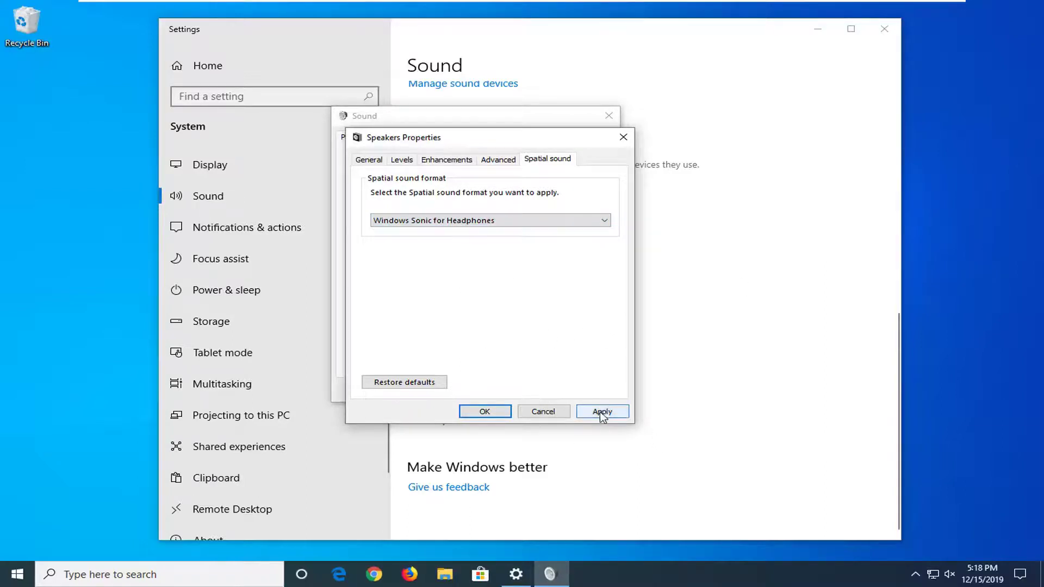
pyautogui.click(502, 221)
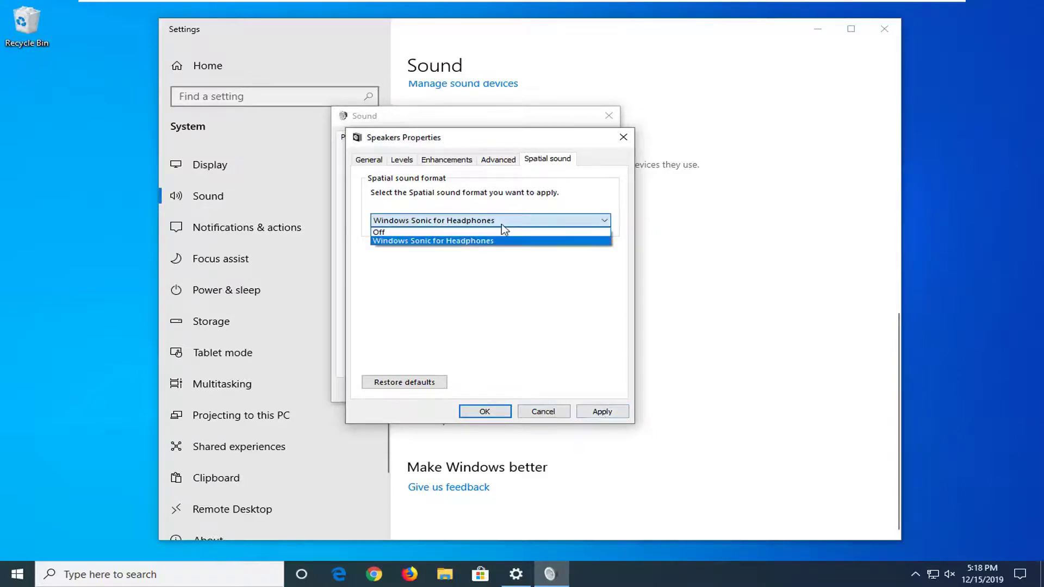
pyautogui.click(618, 138)
pyautogui.click(617, 139)
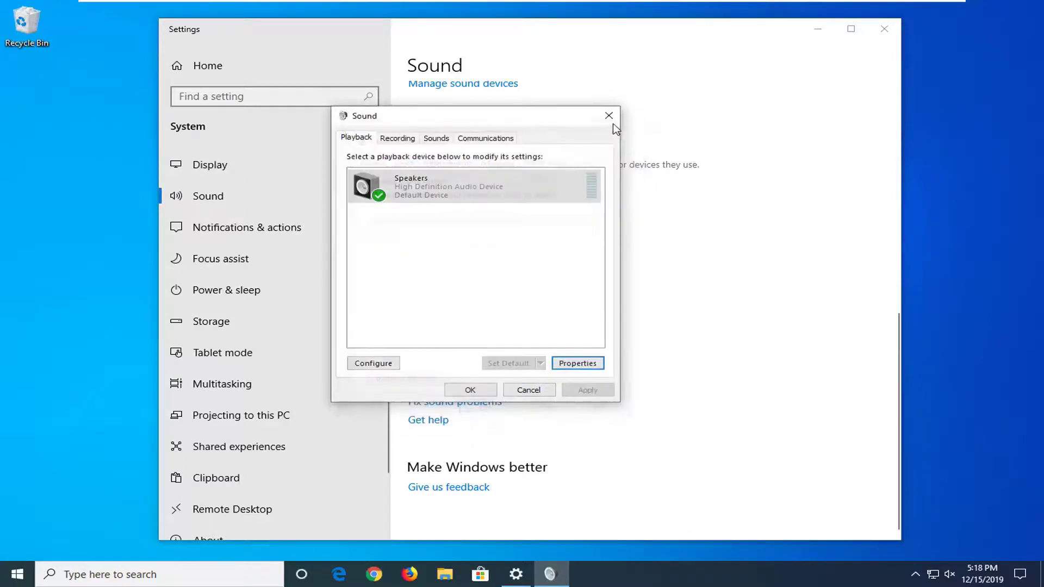
# Step: Close the Sound dialog, check Chrome's MSI audio driver and Nahimic zip download, then minimize Chrome
pyautogui.click(608, 116)
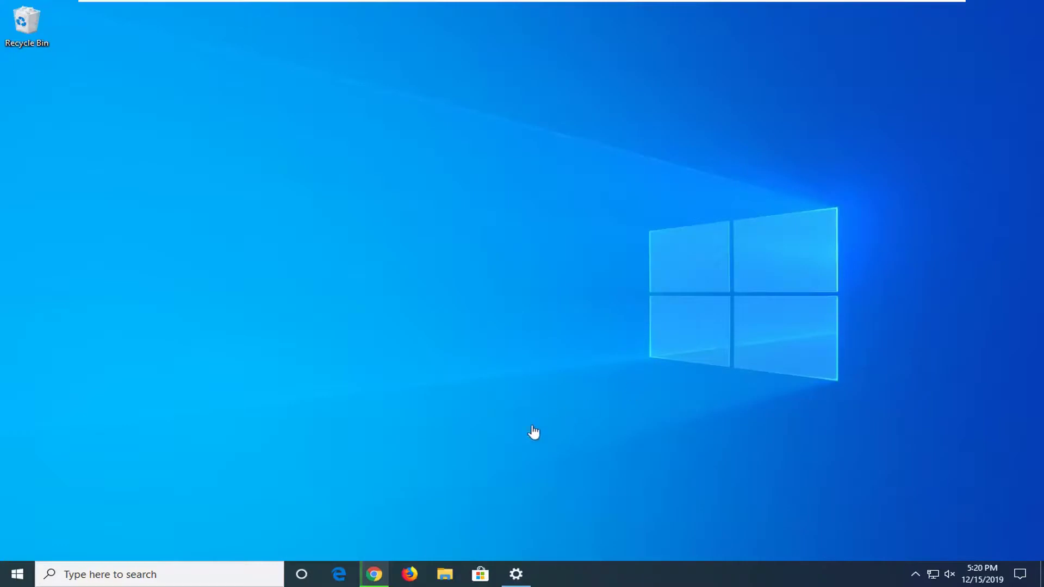
pyautogui.click(376, 575)
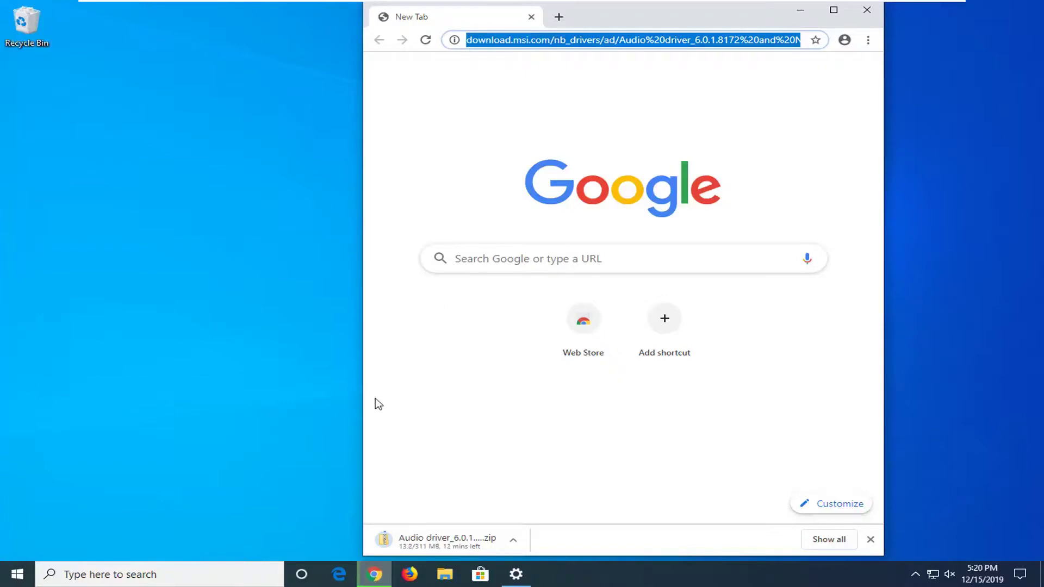
pyautogui.moveTo(359, 387); pyautogui.dragTo(85, 387)
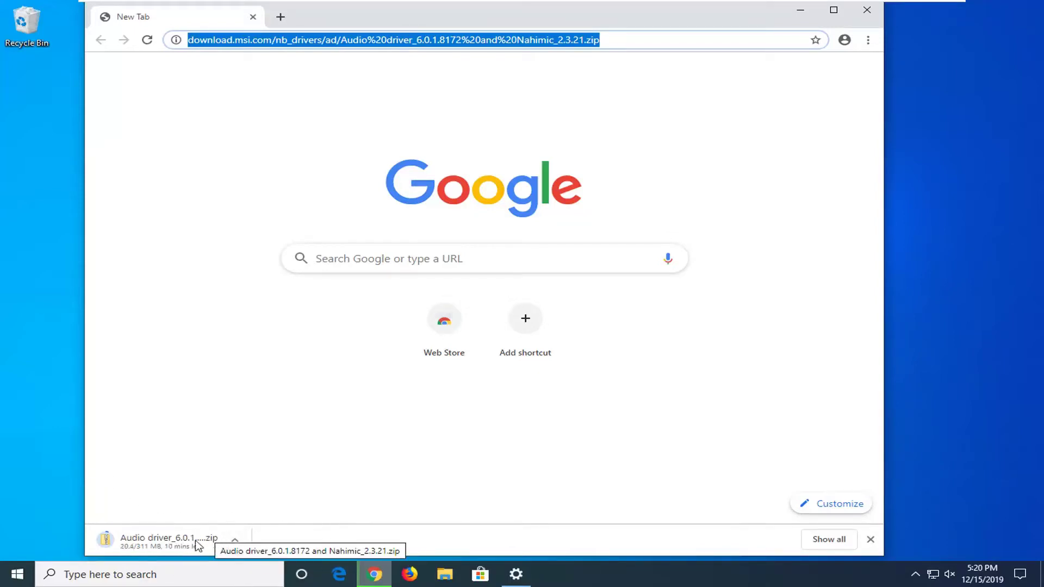
pyautogui.click(805, 13)
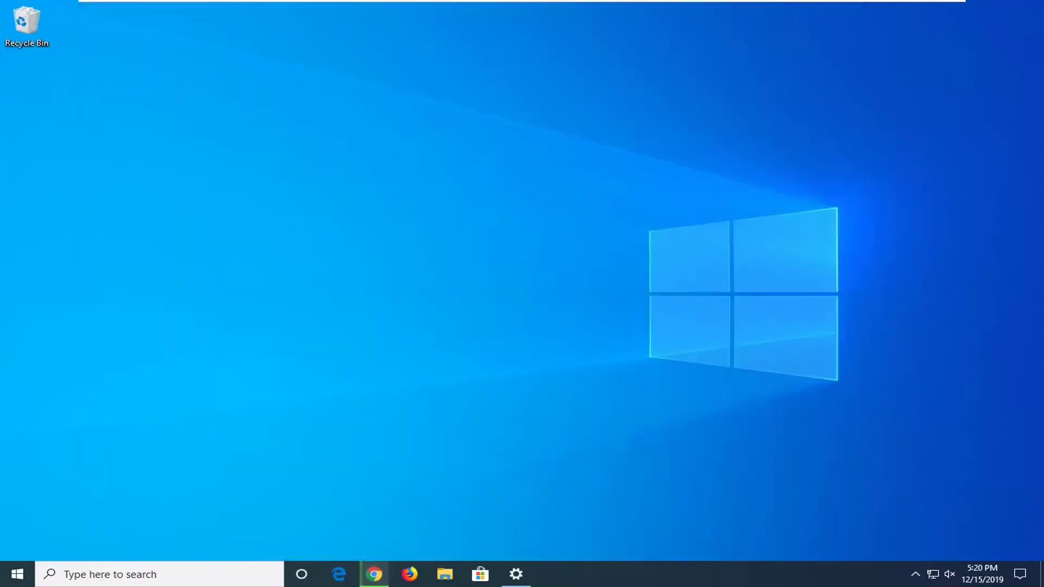